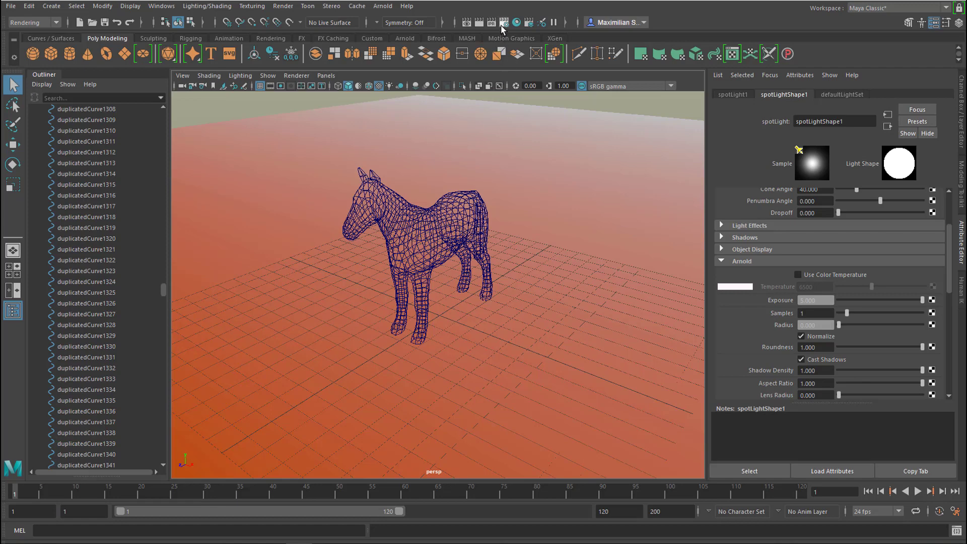
- With the Rendering menu set kept active, open Render Settings on the Common tab
{"action": "left_click", "coordinate": [53, 22]}
{"action": "left_click", "coordinate": [53, 22]}
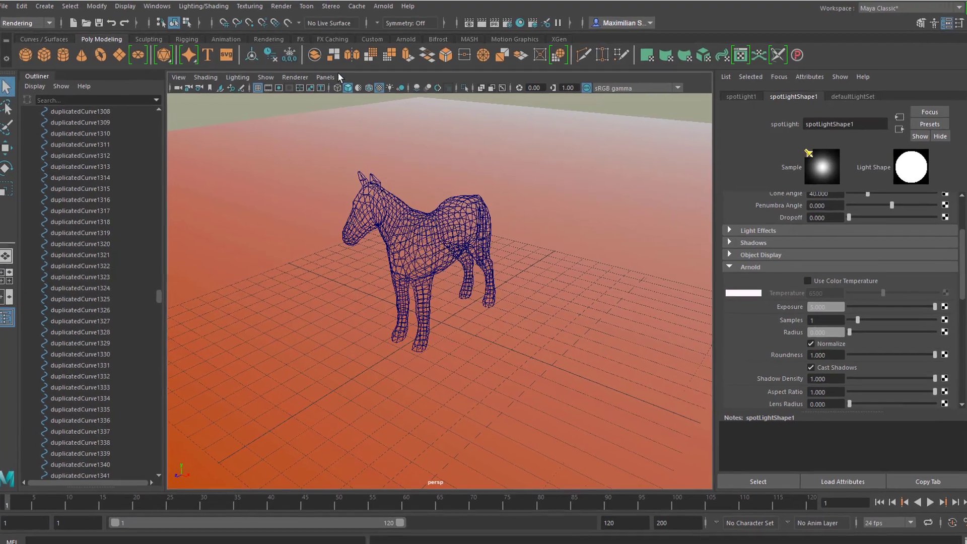
{"action": "left_click", "coordinate": [281, 6]}
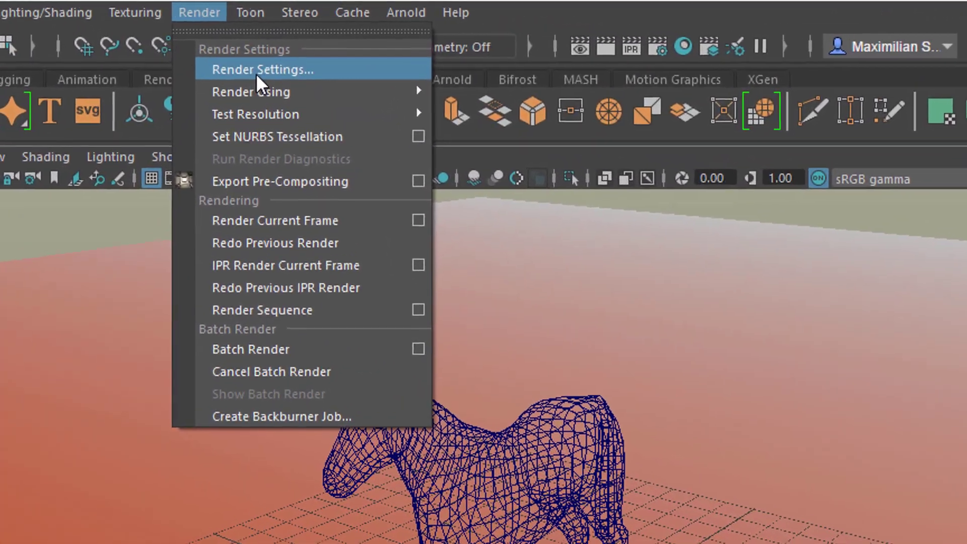
{"action": "left_click", "coordinate": [249, 78]}
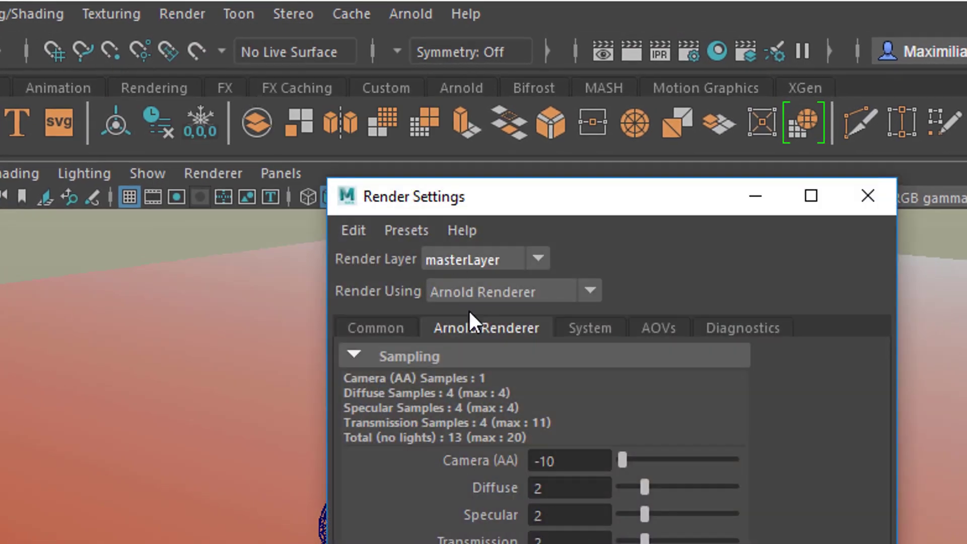
{"action": "left_click", "coordinate": [374, 333]}
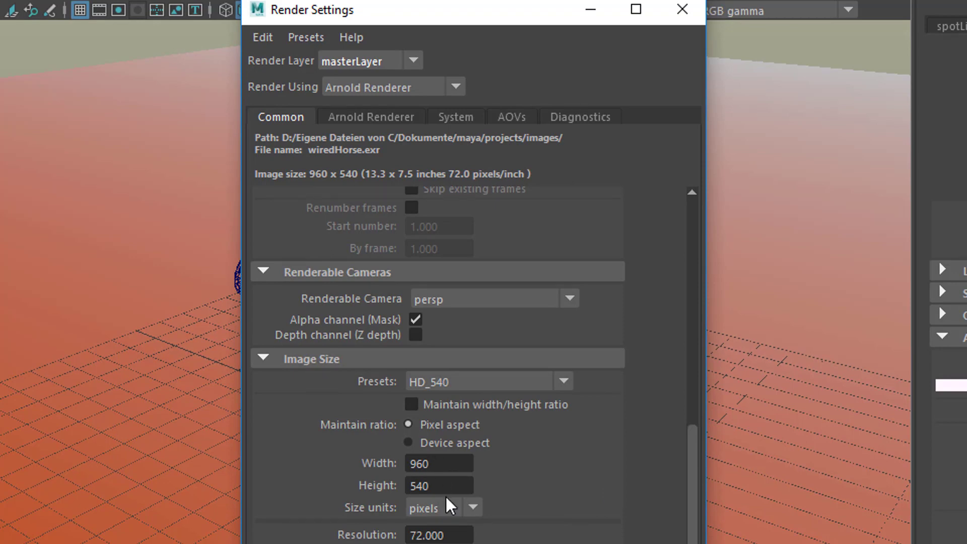
- Set the image width to 1600 (1600 × 901), then show the Arnold Renderer sampling settings
{"action": "left_click_drag", "start_coordinate": [443, 463], "coordinate": [400, 471]}
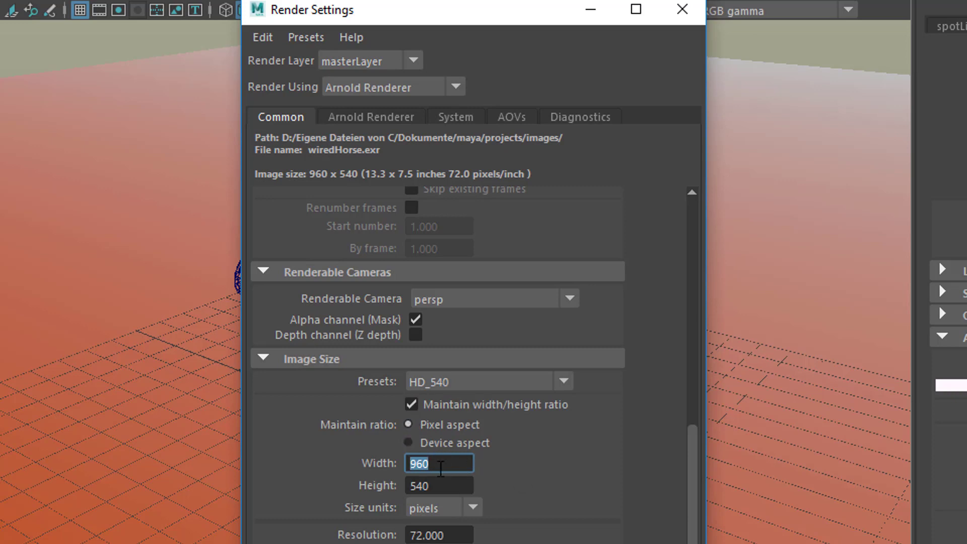
{"action": "type", "text": "1600"}
{"action": "key", "text": "Tab"}
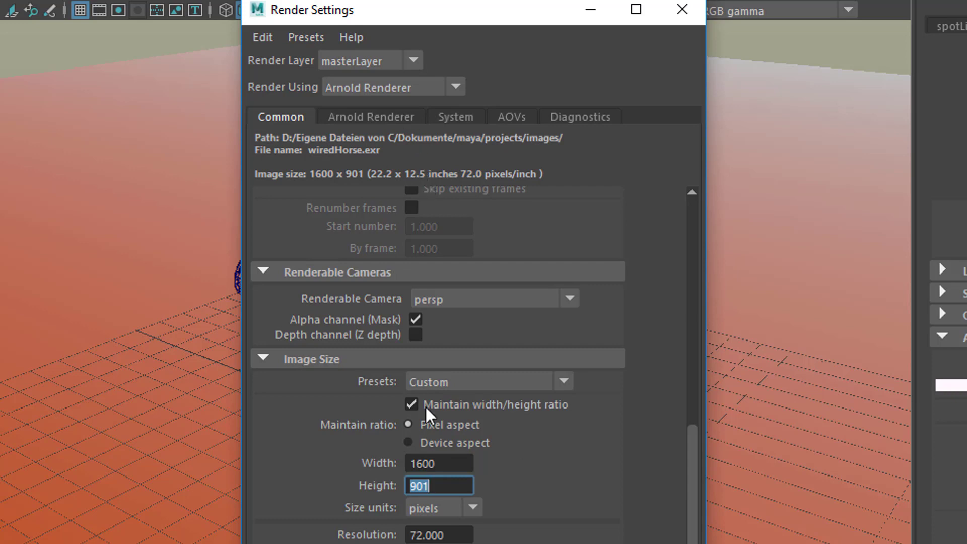
{"action": "left_click", "coordinate": [381, 118]}
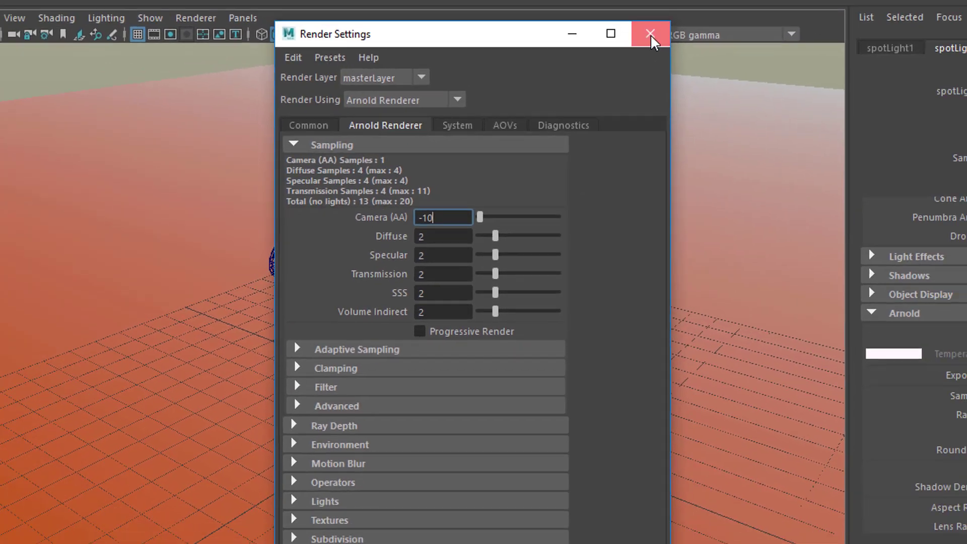
- Close Render Settings with Camera (AA) left at -10, back to the horse viewport
{"action": "left_click", "coordinate": [666, 21]}
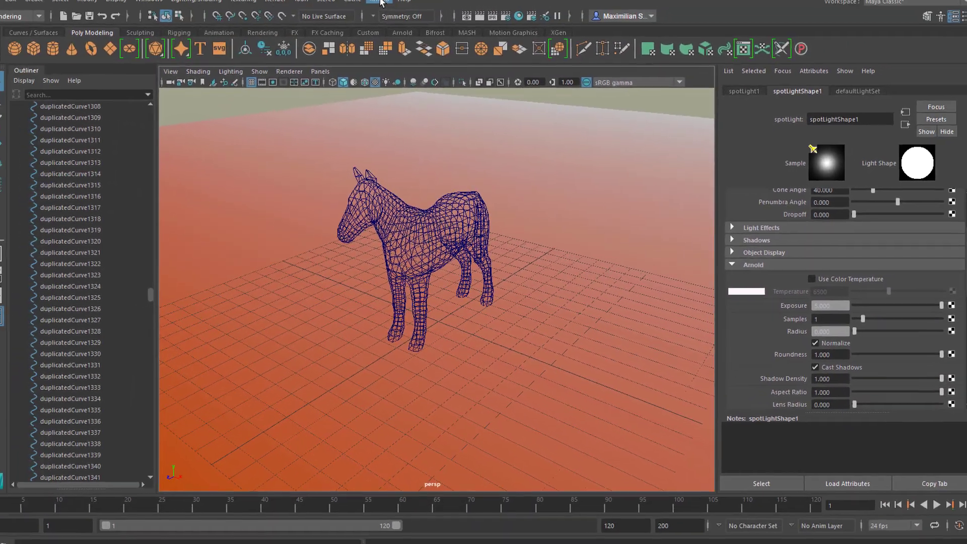
{"action": "left_click", "coordinate": [384, 4]}
- Render the perspective view with Arnold, giving a coarse, pixelated -10 Camera (AA) image
{"action": "left_click", "coordinate": [401, 21]}
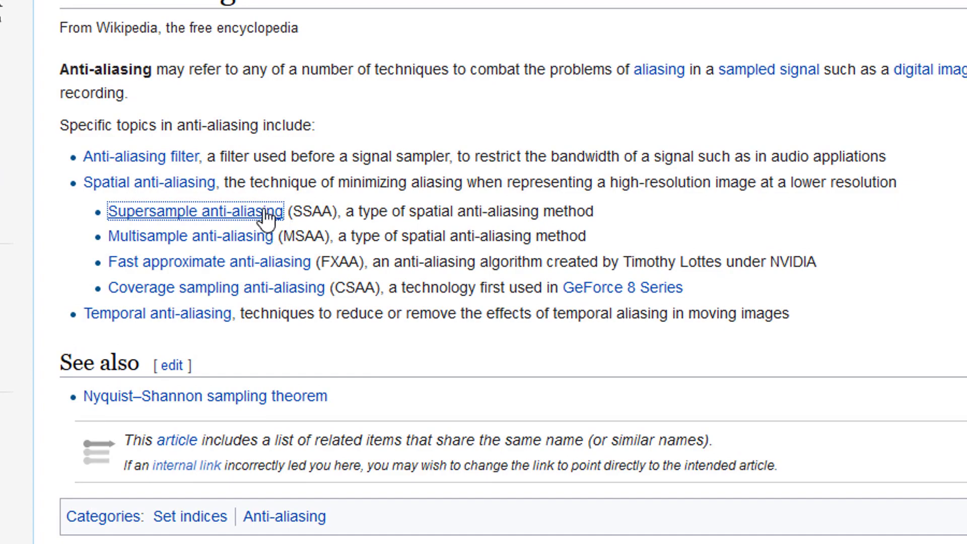
- Show the Supersample anti-aliasing (SSAA) article preview on Wikipedia's Anti-aliasing page
{"action": "mouse_move", "coordinate": [264, 216]}
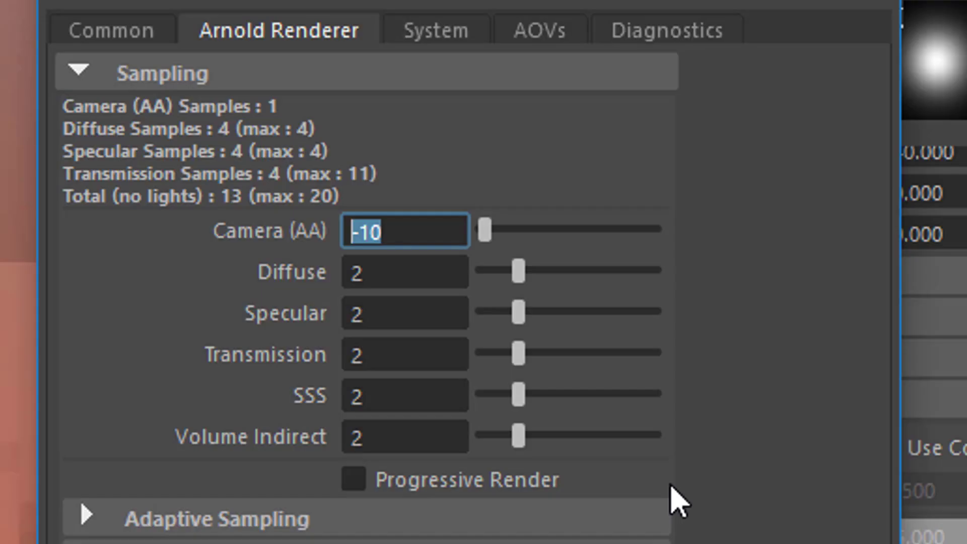
- Enter 3 for Camera (AA), producing a smooth 1600x901 render of the wireframe horse
{"action": "type", "text": "3"}
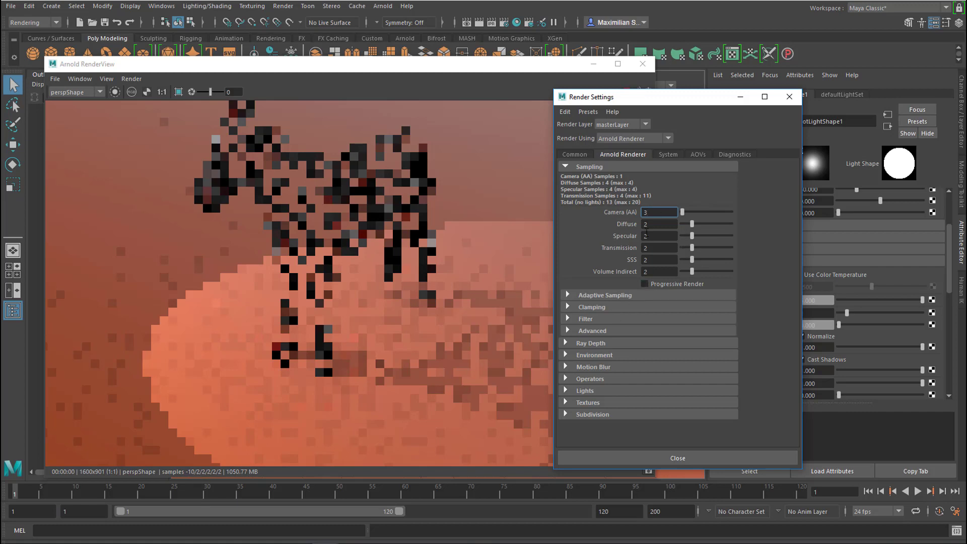
{"action": "key", "text": "Tab"}
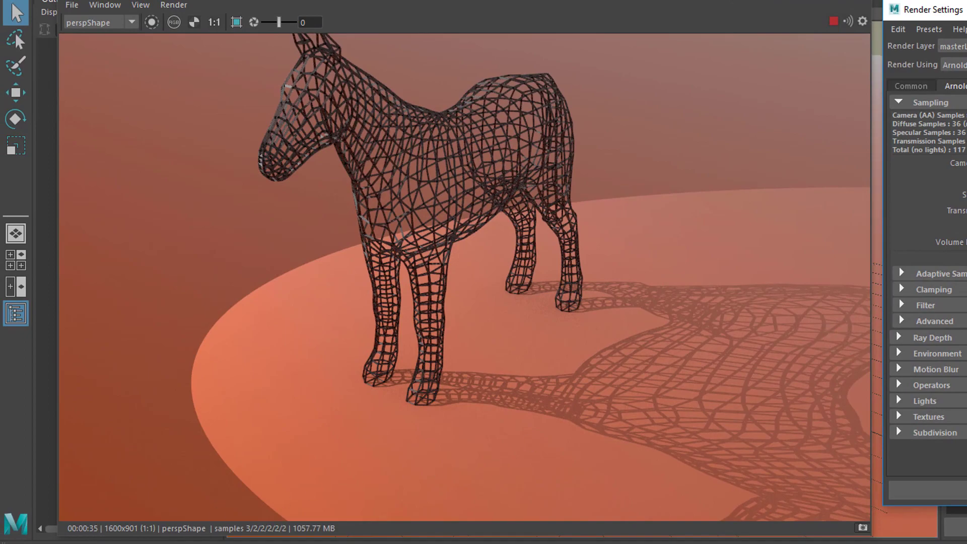
- Close the Arnold RenderView and dolly the camera in until the horse's hooves fill the view
{"action": "left_click", "coordinate": [471, 339]}
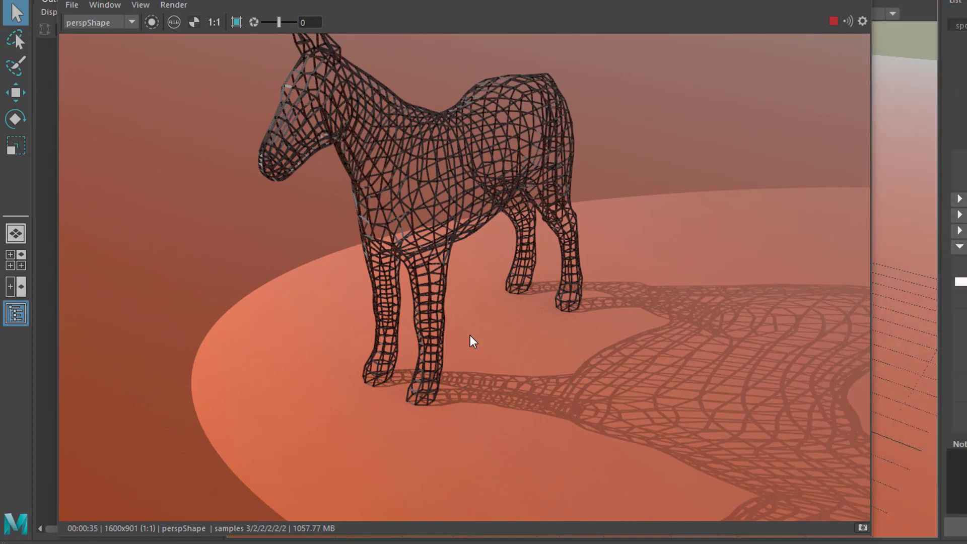
{"action": "left_click", "coordinate": [859, 1]}
{"action": "right_click_drag", "start_coordinate": [410, 453], "coordinate": [881, 438], "text": "alt"}
{"action": "middle_click_drag", "start_coordinate": [881, 439], "coordinate": [681, 331], "text": "alt"}
{"action": "right_click_drag", "start_coordinate": [681, 330], "coordinate": [786, 192], "text": "alt"}
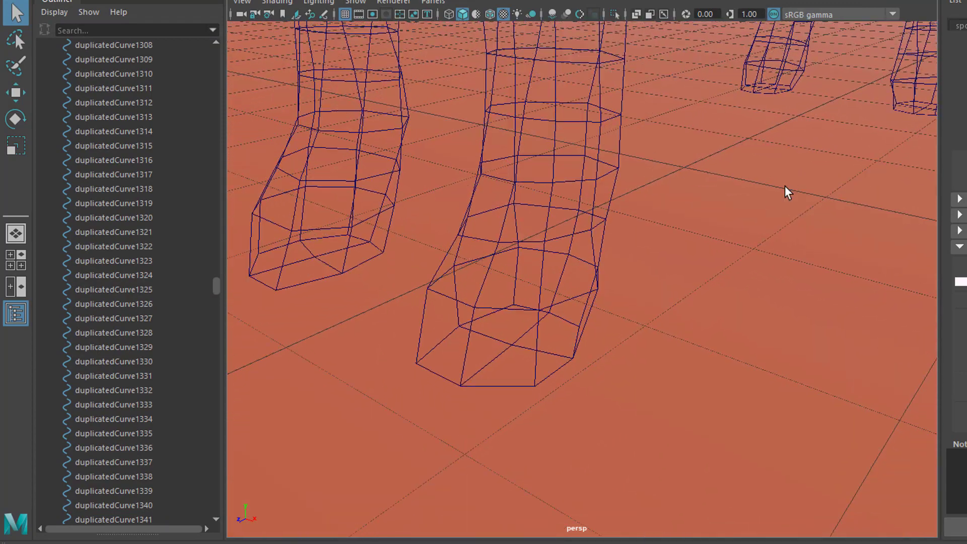
- Dolly closer to the hooves and open the Arnold menu to render the close-up
{"action": "right_click_drag", "start_coordinate": [620, 306], "coordinate": [670, 309], "text": "alt"}
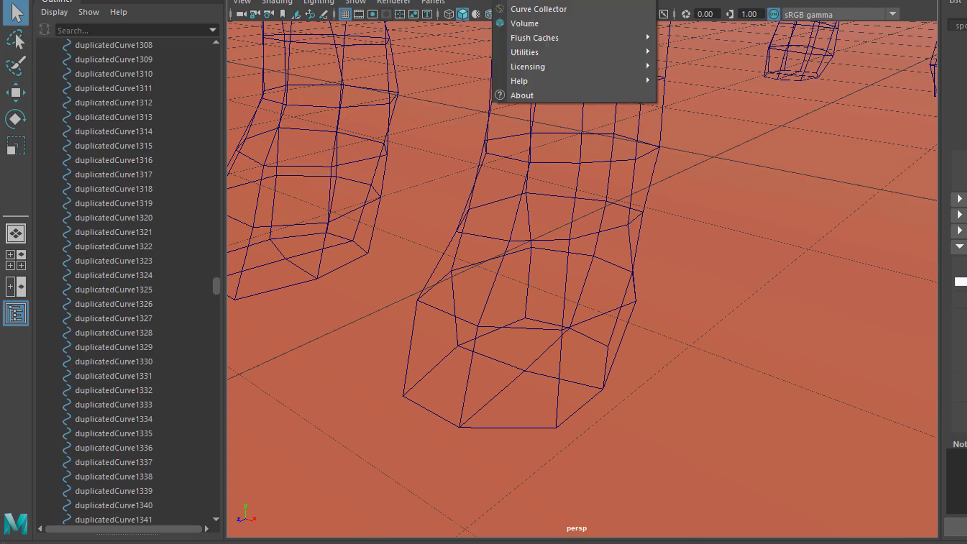
{"action": "left_click", "coordinate": [534, 1]}
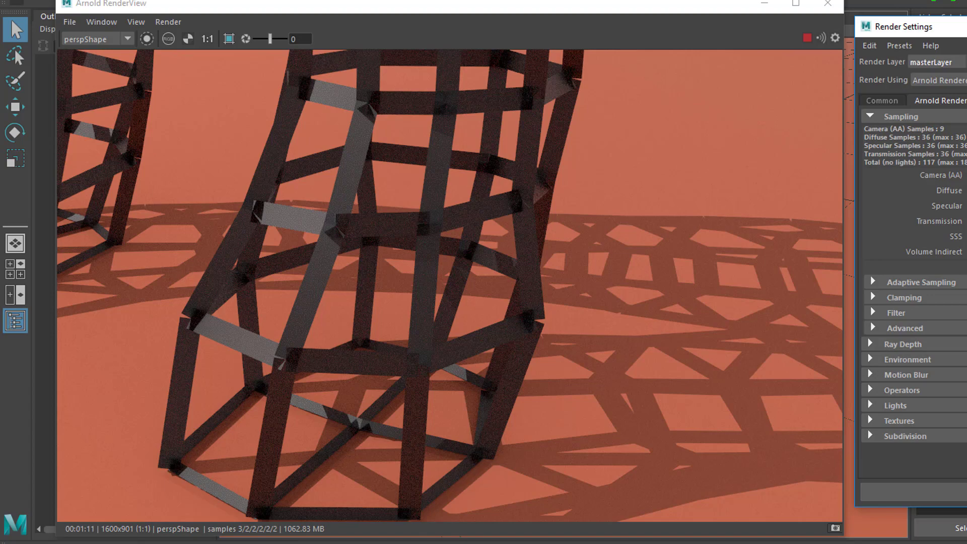
- Close Render Settings, shift the render window aside, and select spotLight1 in the Outliner
{"action": "left_click", "coordinate": [627, 10]}
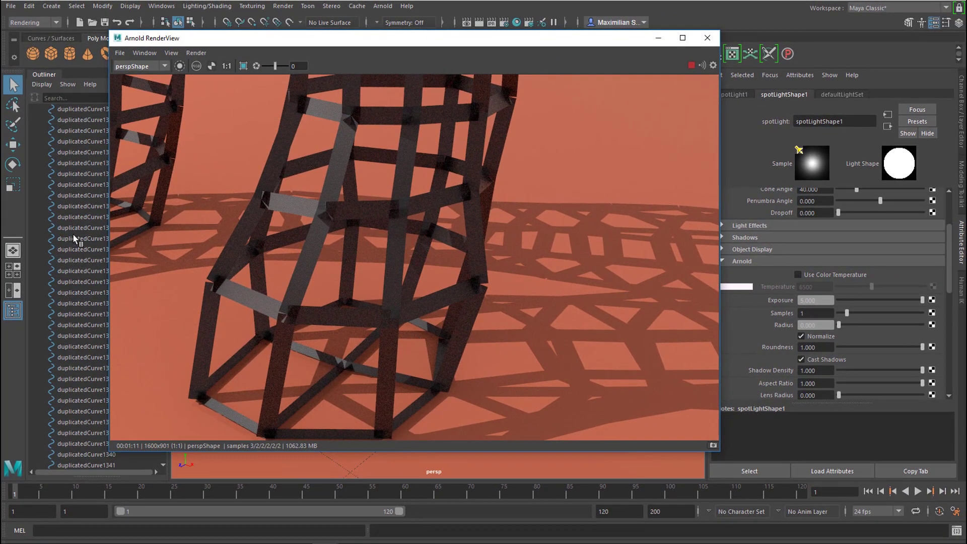
{"action": "left_click_drag", "start_coordinate": [238, 41], "coordinate": [280, 39]}
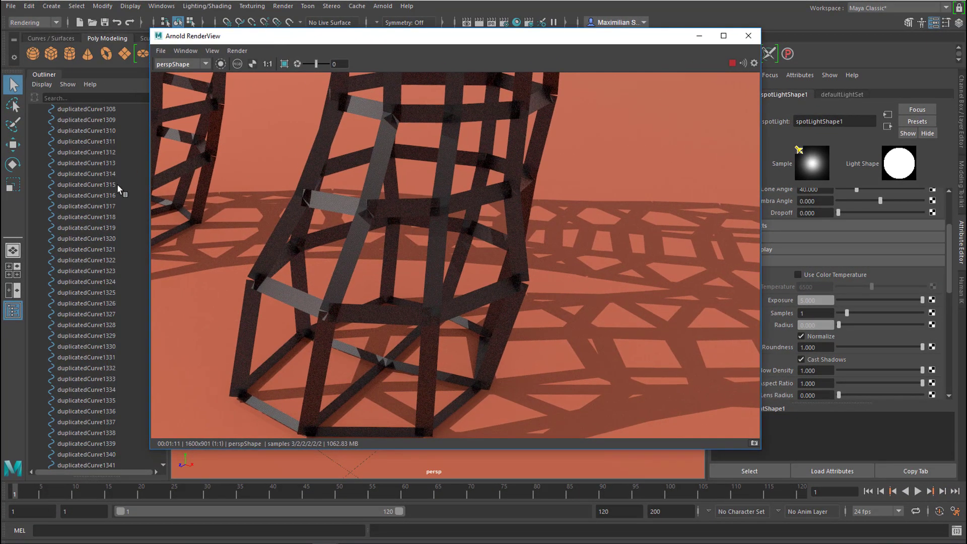
{"action": "scroll", "coordinate": [95, 310], "scroll_direction": "down", "scroll_amount": 20}
{"action": "scroll", "coordinate": [112, 343], "scroll_direction": "down", "scroll_amount": 20}
{"action": "left_click_drag", "start_coordinate": [286, 44], "coordinate": [325, 45]}
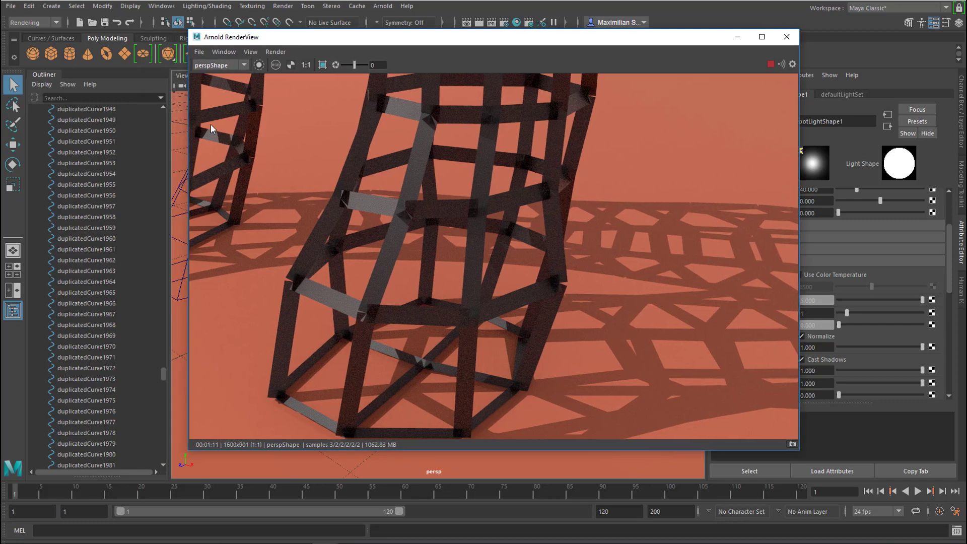
{"action": "left_click_drag", "start_coordinate": [164, 376], "coordinate": [165, 456]}
{"action": "left_click", "coordinate": [71, 433]}
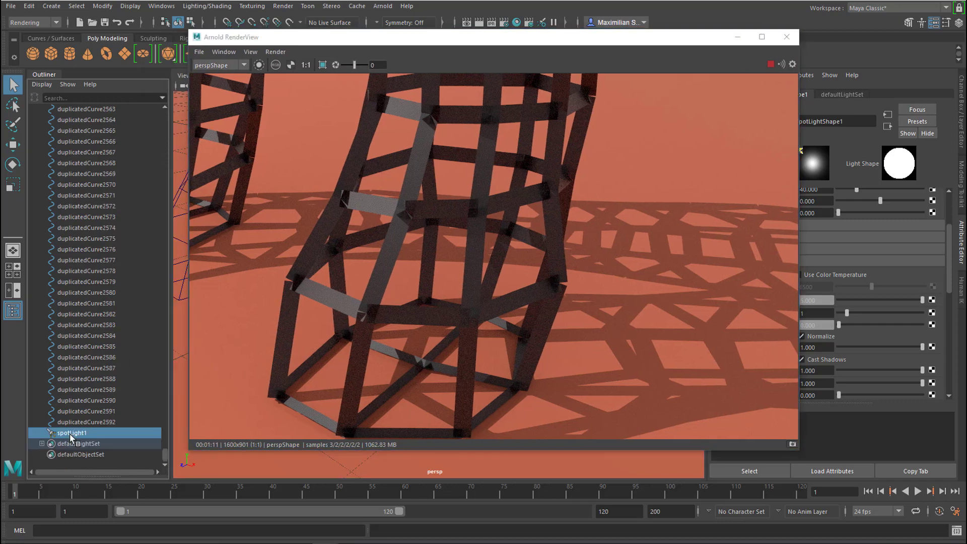
- Raise the spotlight's Arnold Radius to 2.157 for softer shadows
{"action": "left_click_drag", "start_coordinate": [500, 43], "coordinate": [332, 42]}
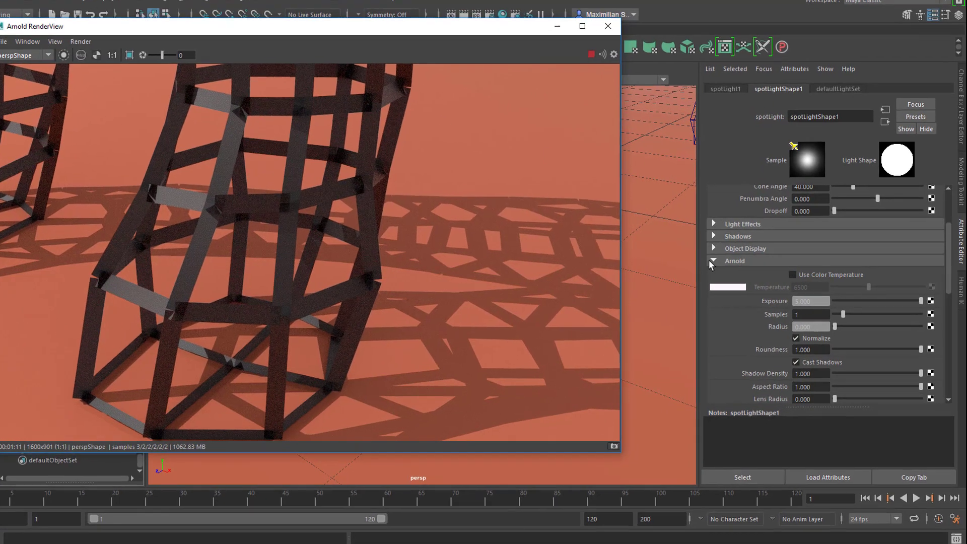
{"action": "left_click", "coordinate": [724, 261]}
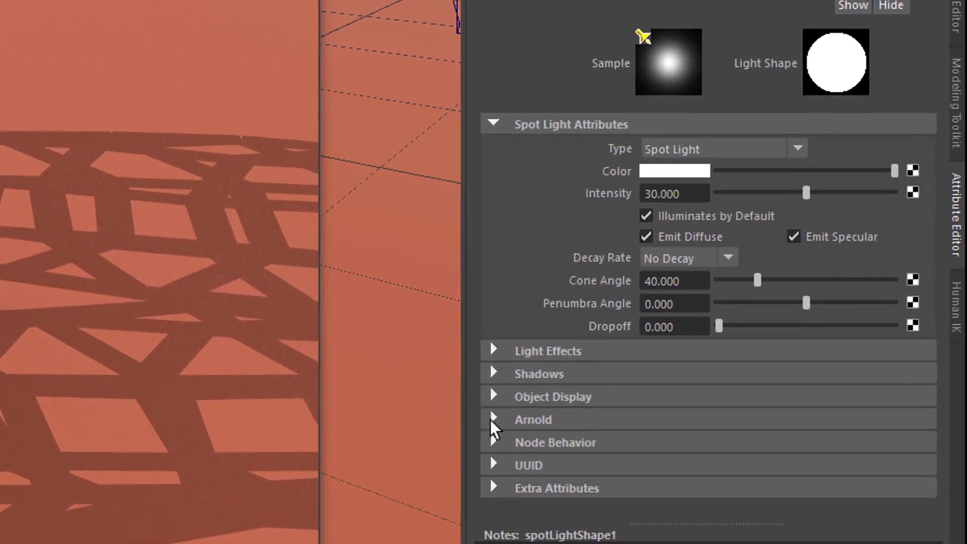
{"action": "left_click", "coordinate": [539, 406]}
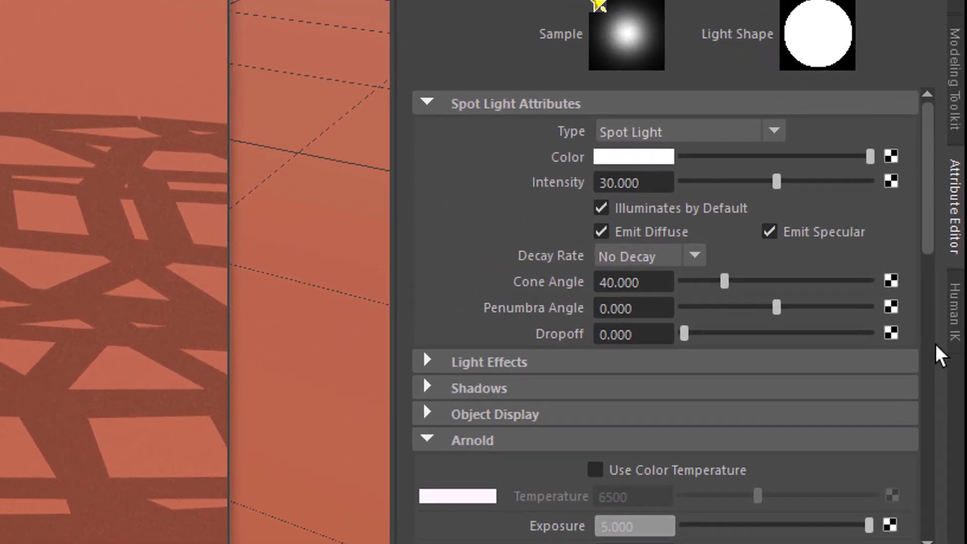
{"action": "left_click_drag", "start_coordinate": [924, 201], "coordinate": [776, 313]}
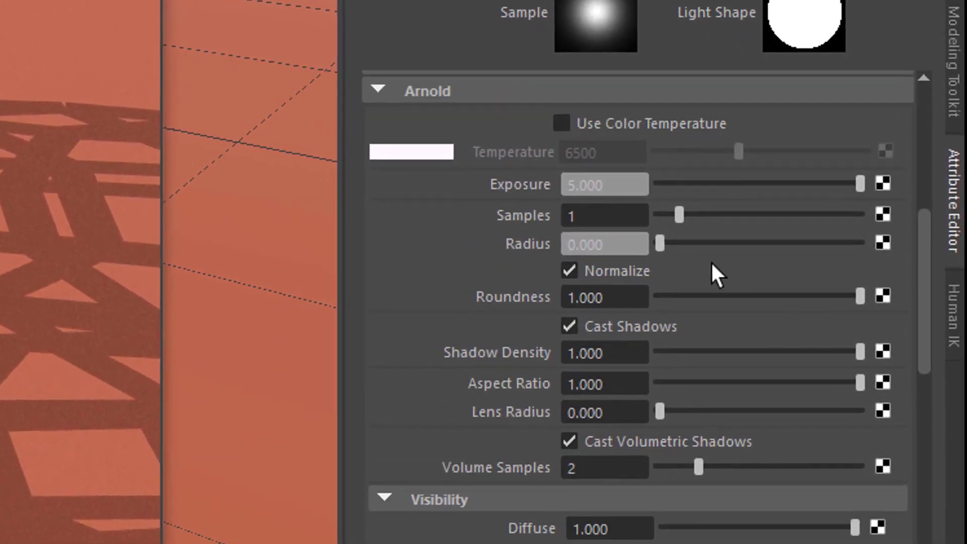
{"action": "left_click_drag", "start_coordinate": [630, 240], "coordinate": [589, 244]}
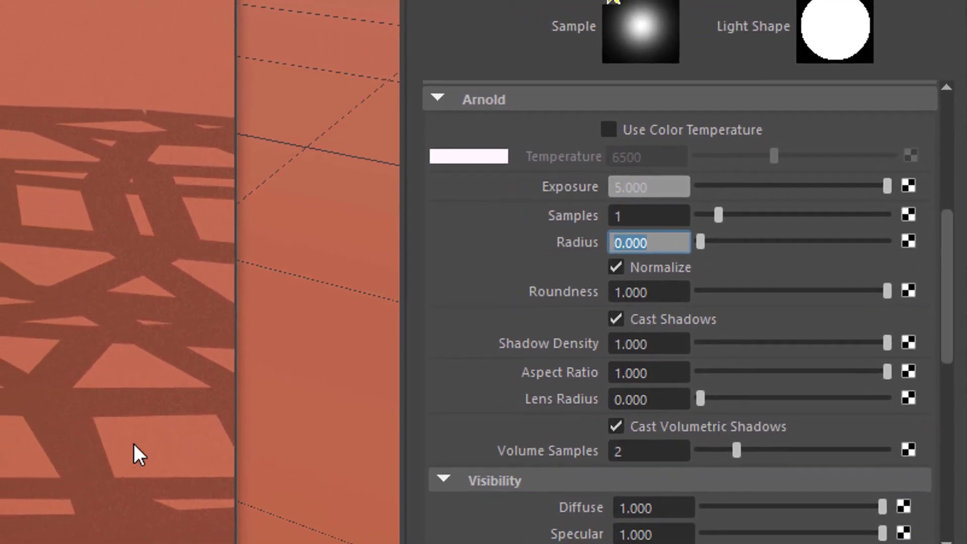
{"action": "left_click_drag", "start_coordinate": [730, 241], "coordinate": [836, 239]}
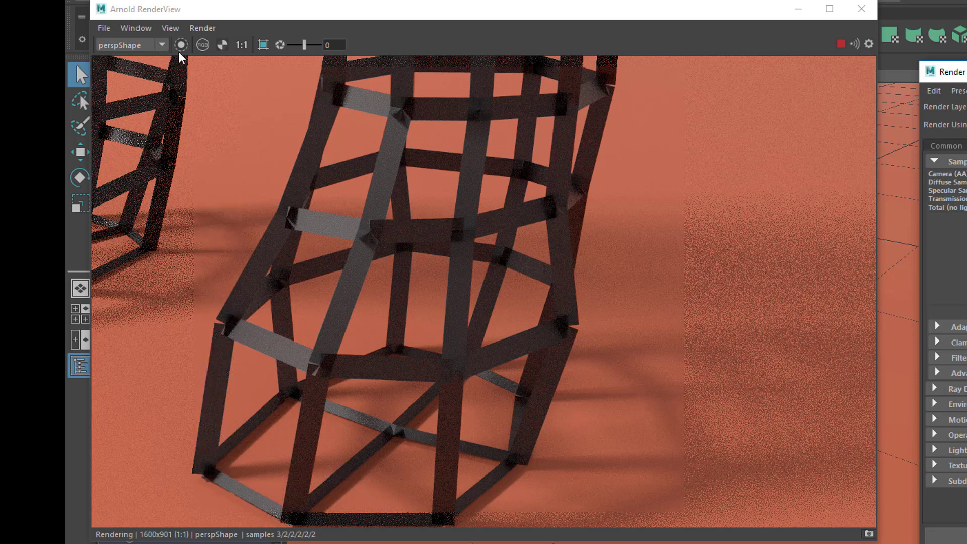
- Switch the Arnold RenderView to 200% test resolution
{"action": "left_click", "coordinate": [174, 31]}
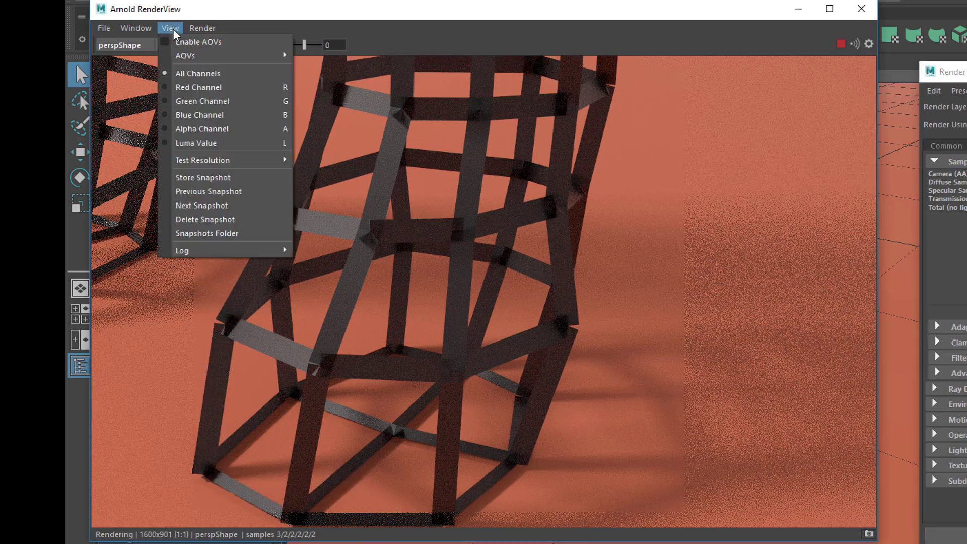
{"action": "mouse_move", "coordinate": [205, 161]}
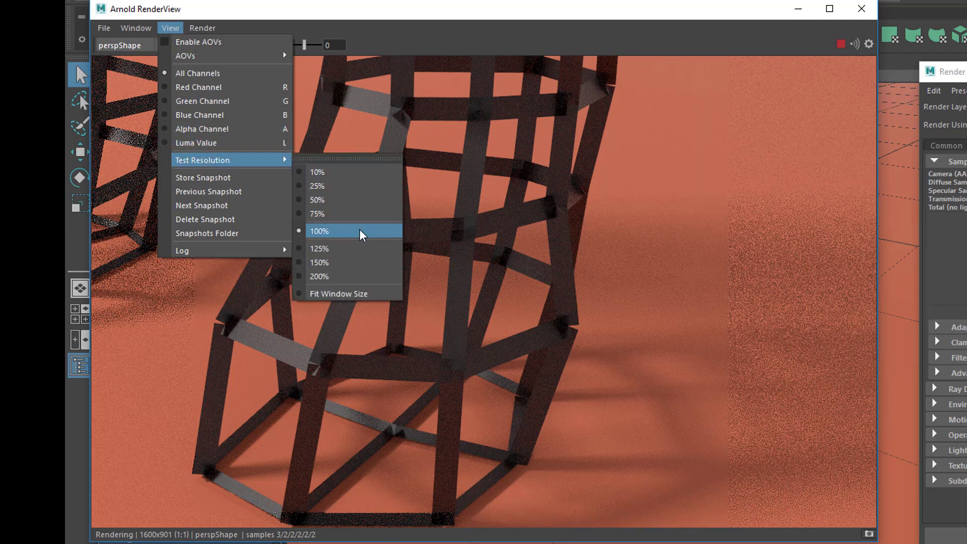
{"action": "left_click", "coordinate": [355, 281]}
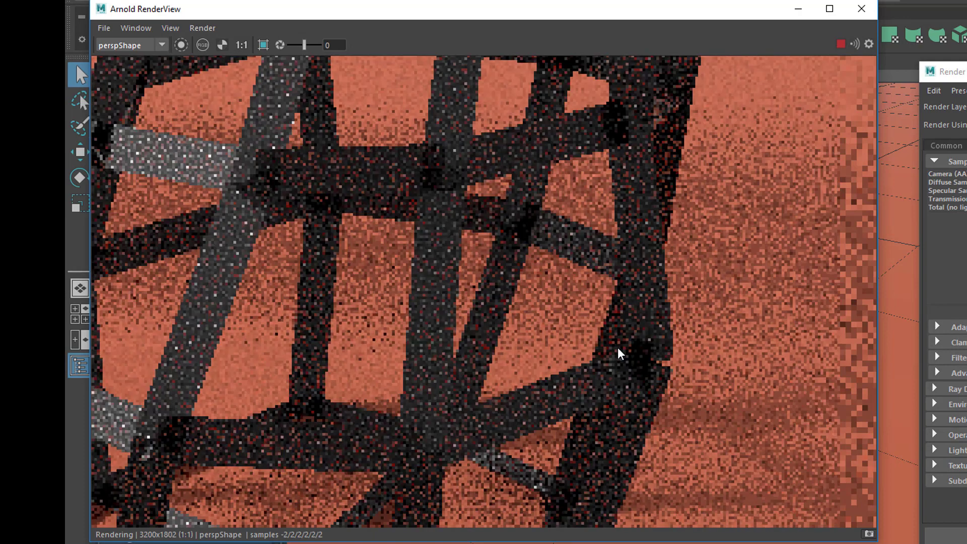
- Pan to the floor shadow and render only a region drawn over it
{"action": "middle_click_drag", "start_coordinate": [633, 336], "coordinate": [380, 162]}
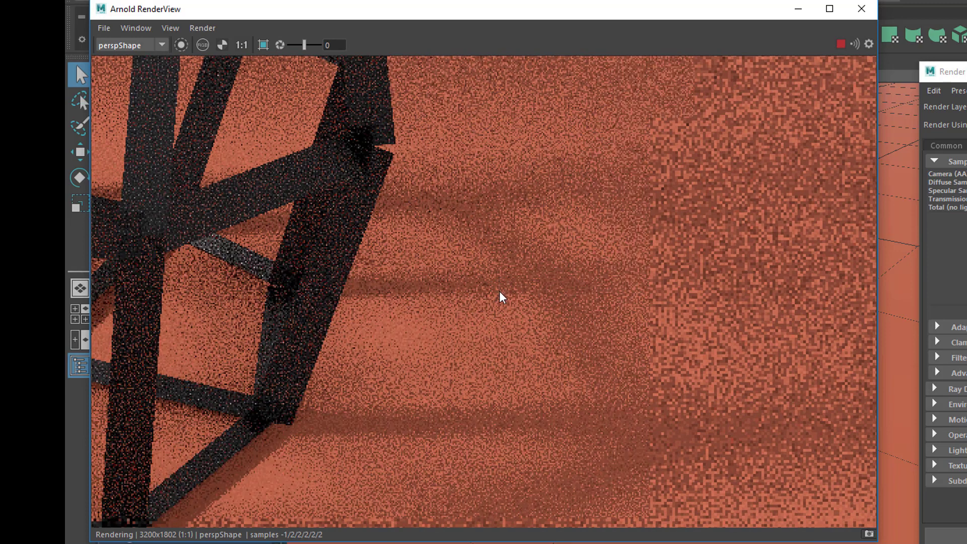
{"action": "middle_click_drag", "start_coordinate": [546, 302], "coordinate": [486, 247]}
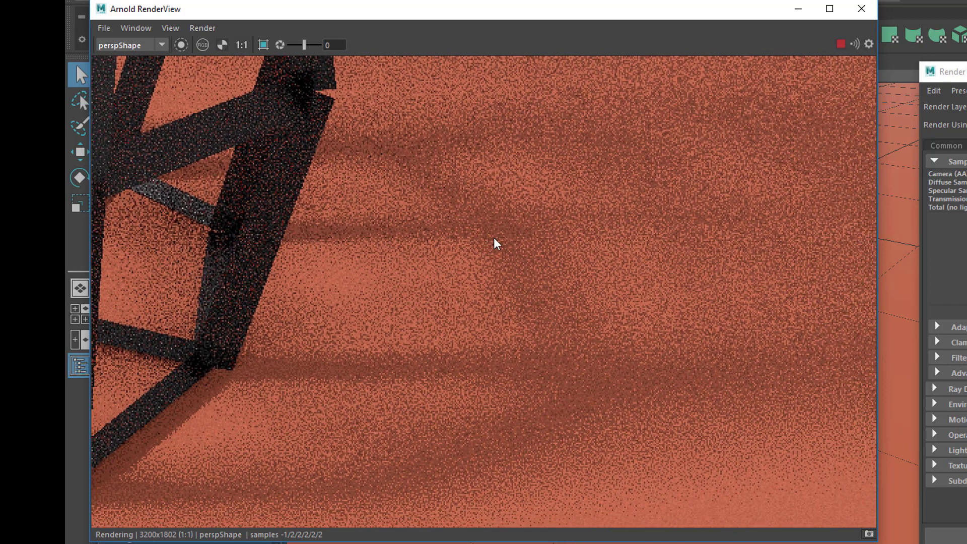
{"action": "left_click", "coordinate": [263, 45]}
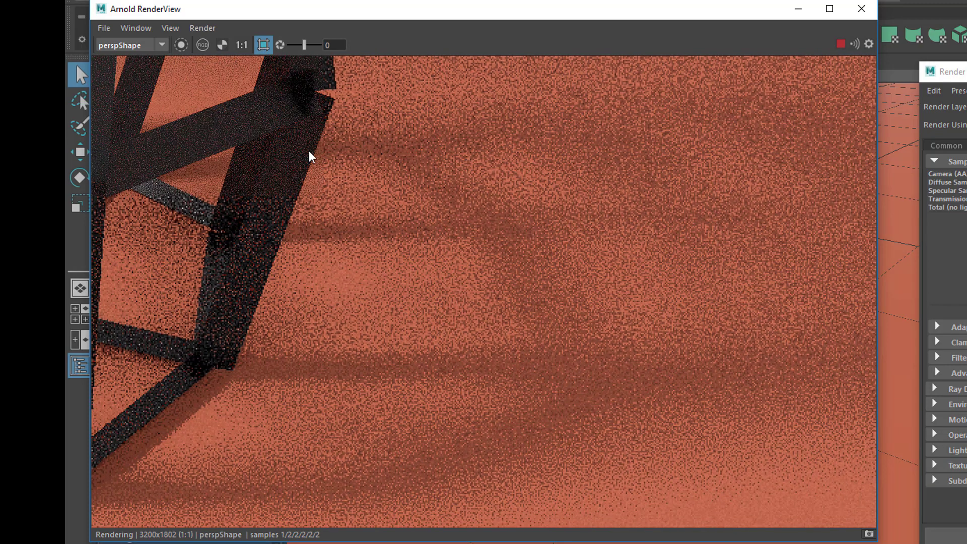
{"action": "left_click_drag", "start_coordinate": [339, 160], "coordinate": [677, 439]}
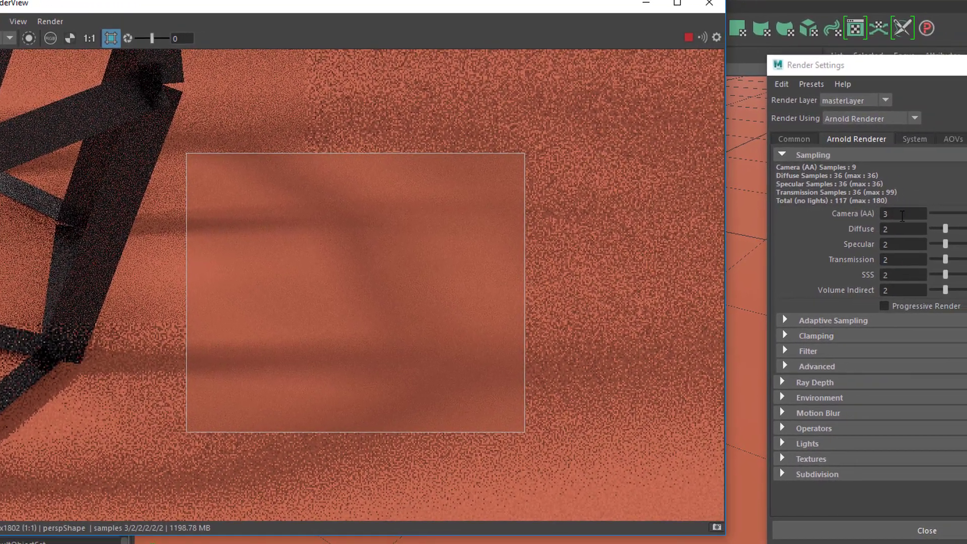
- Change the Arnold Camera (AA) sample count from 3 to 10
{"action": "double_click", "coordinate": [903, 215]}
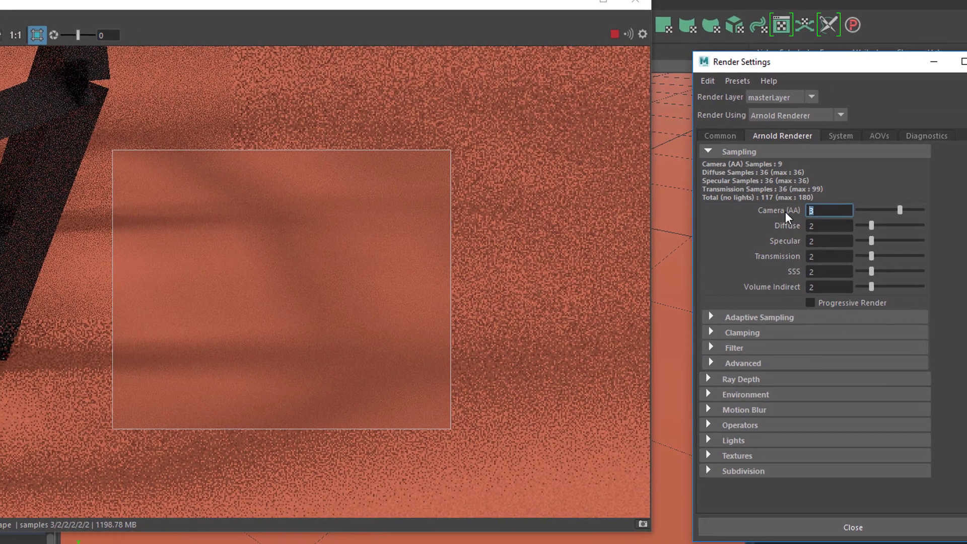
{"action": "type", "text": "10"}
{"action": "key", "text": "Return"}
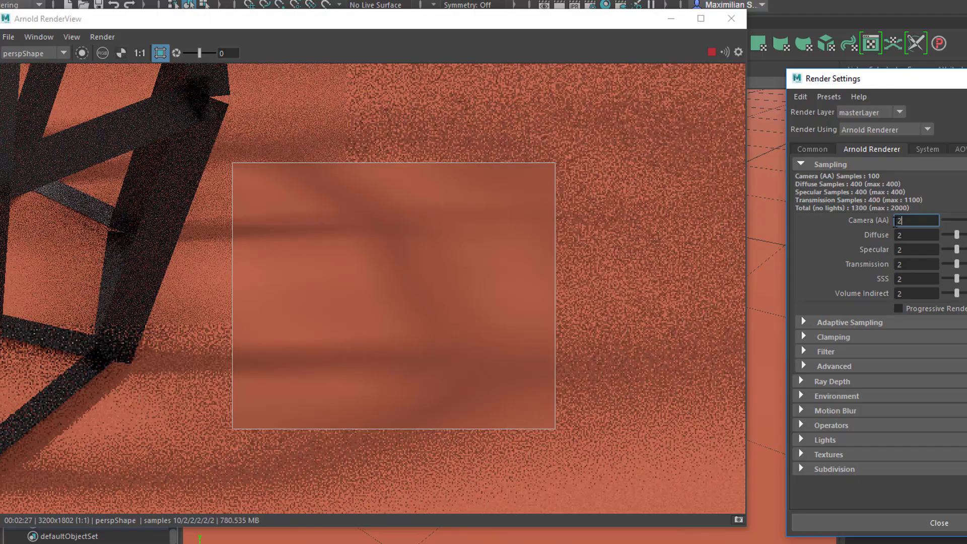
- Commit the new sampling value so the Arnold RenderView region re-renders
{"action": "key", "text": "Return"}
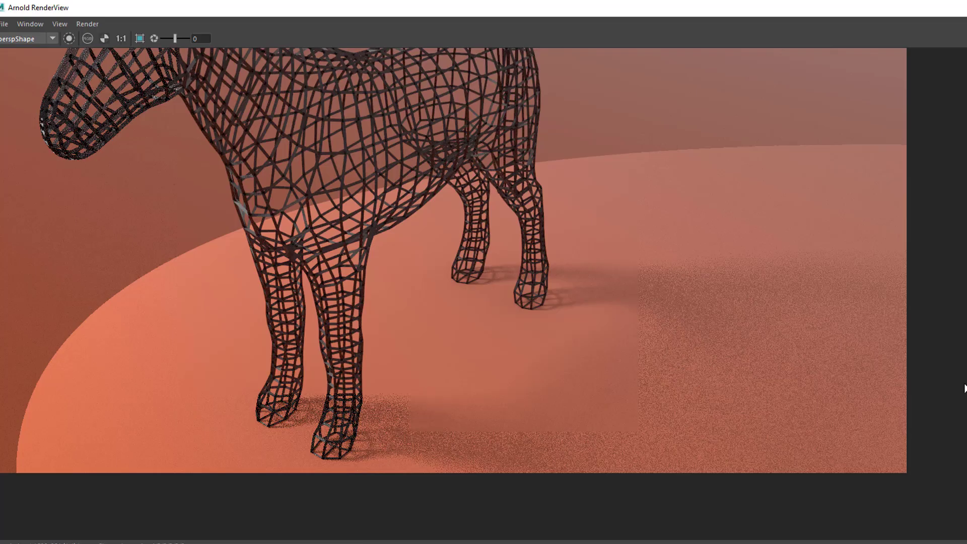
- Zoom into the horse render to inspect the smoother sampled region
{"action": "scroll", "coordinate": [766, 333], "scroll_direction": "up", "scroll_amount": 4}
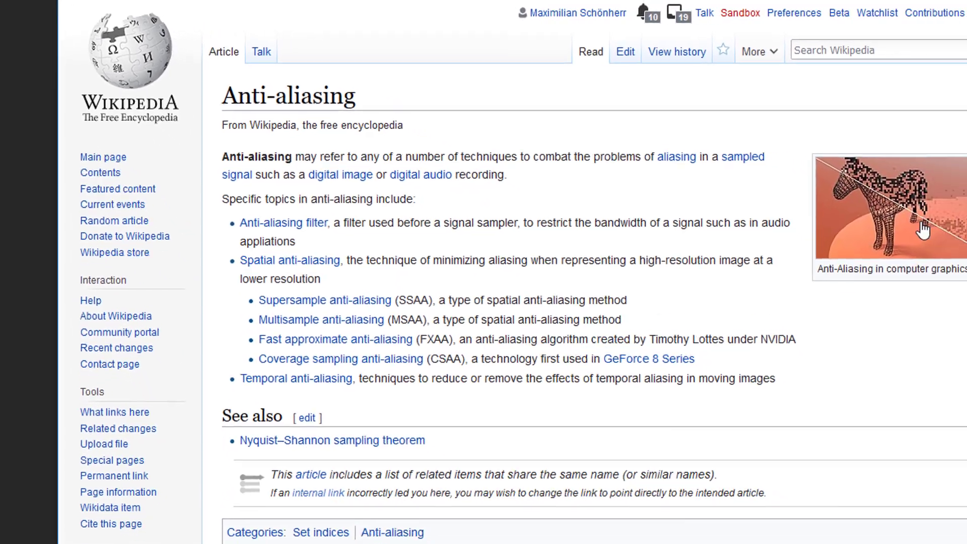
- View the horse comparison image full size, then open the Supersample anti-aliasing article
{"action": "left_click", "coordinate": [867, 192]}
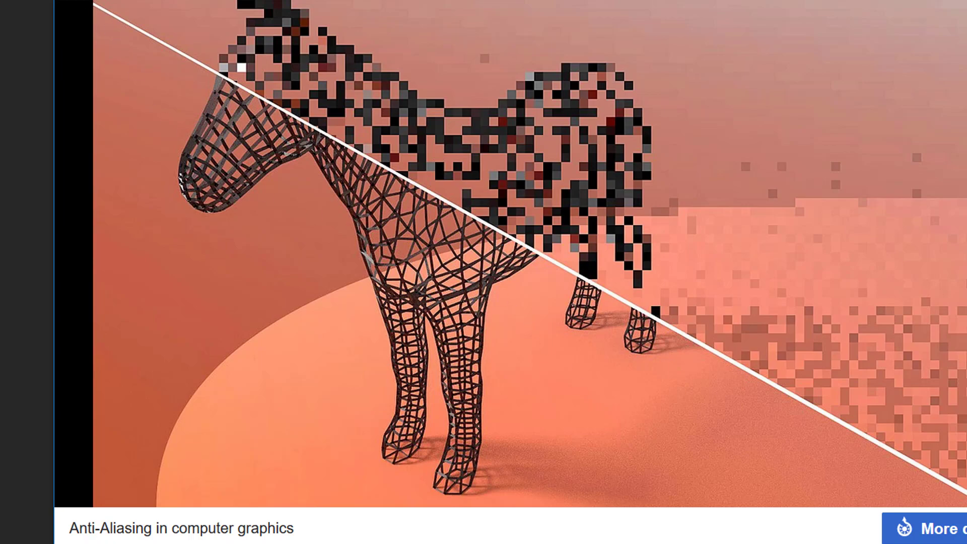
{"action": "key", "text": "Escape"}
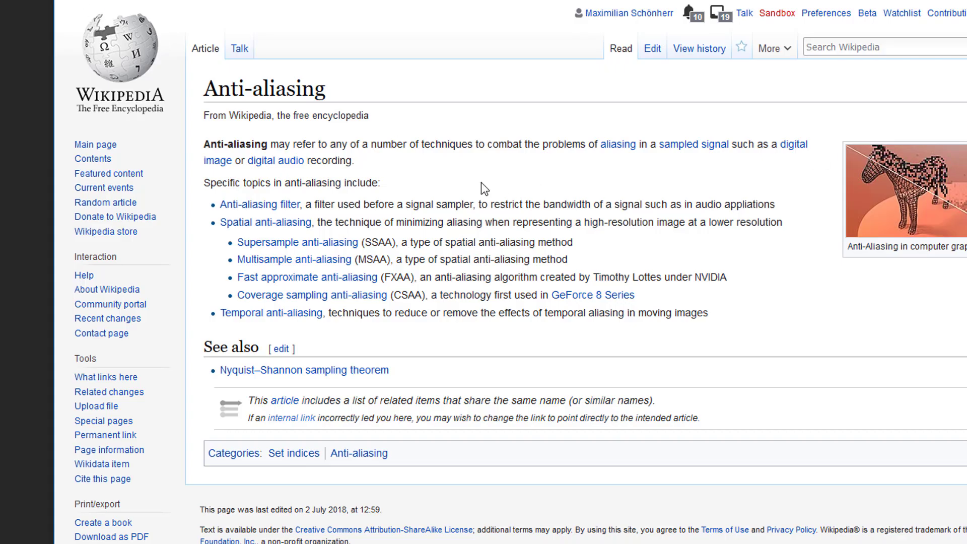
{"action": "left_click", "coordinate": [324, 244]}
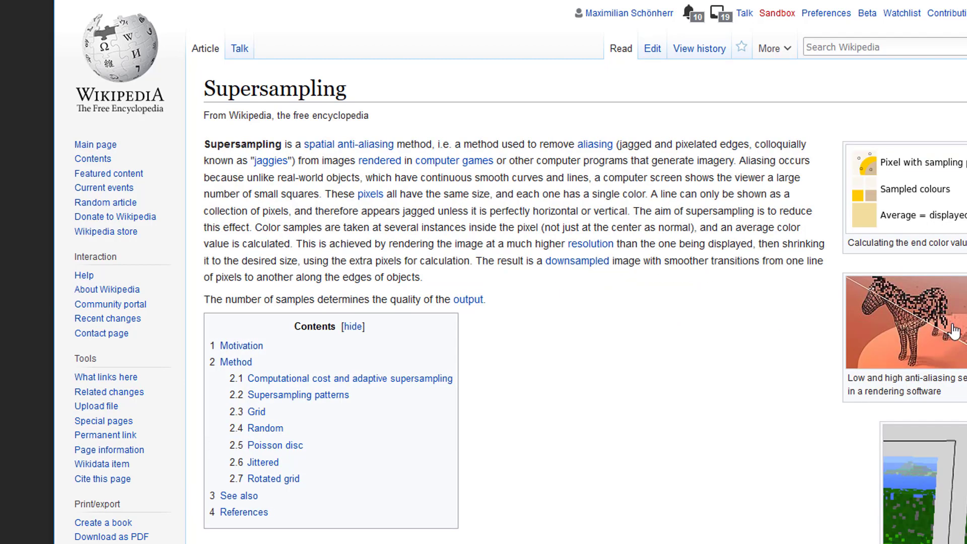
{"action": "scroll", "coordinate": [944, 342], "scroll_direction": "down", "scroll_amount": 3}
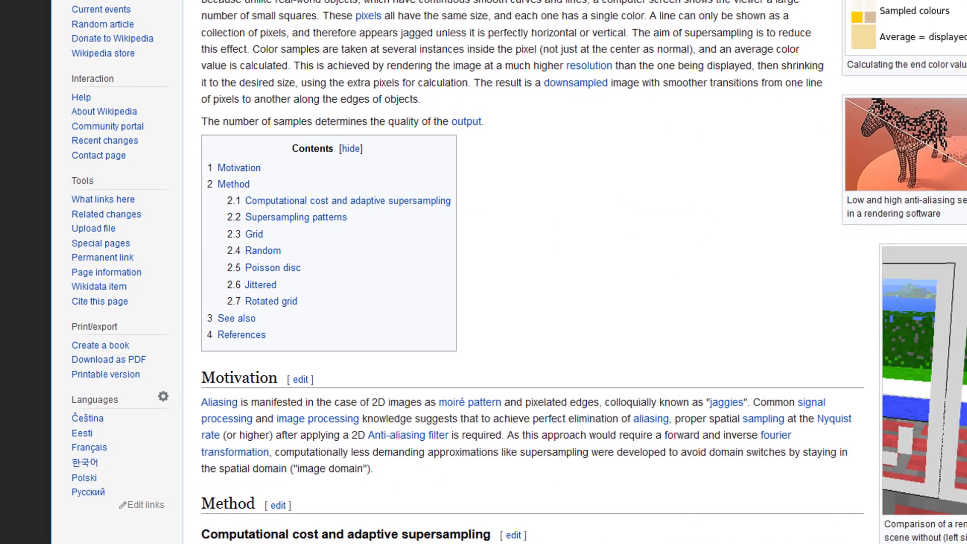